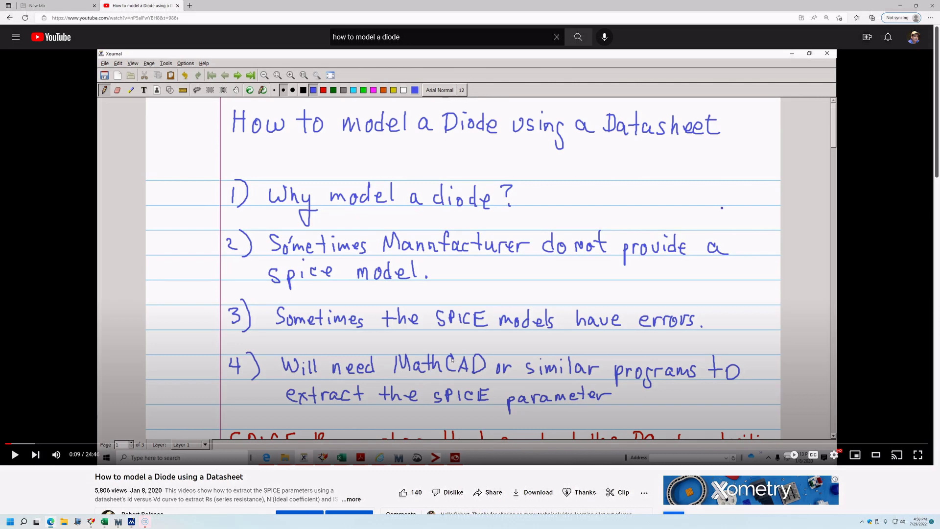
Launch Micro-Cap 12 from the desktop, dismiss the startup tip, and maximize its window
{"action": "mouse_move", "coordinate": [412, 369]}
{"action": "left_click", "coordinate": [900, 6]}
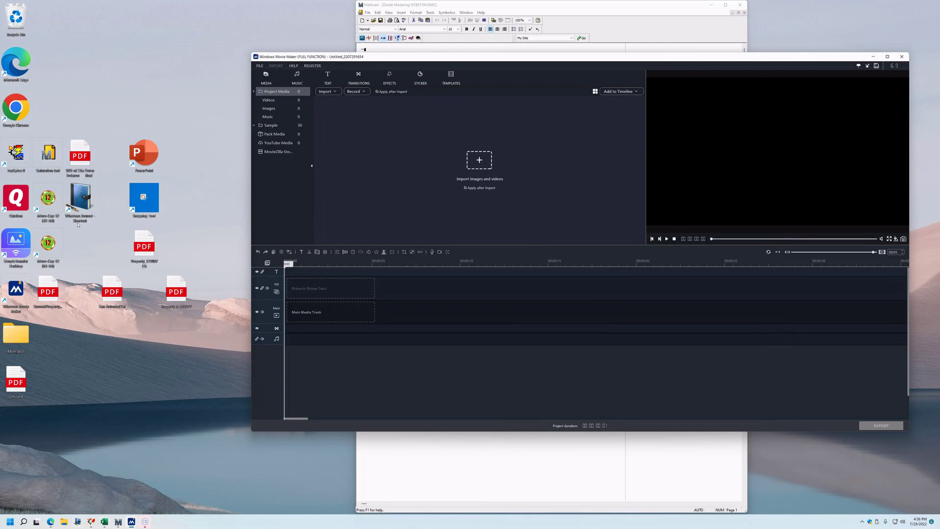
{"action": "double_click", "coordinate": [48, 198]}
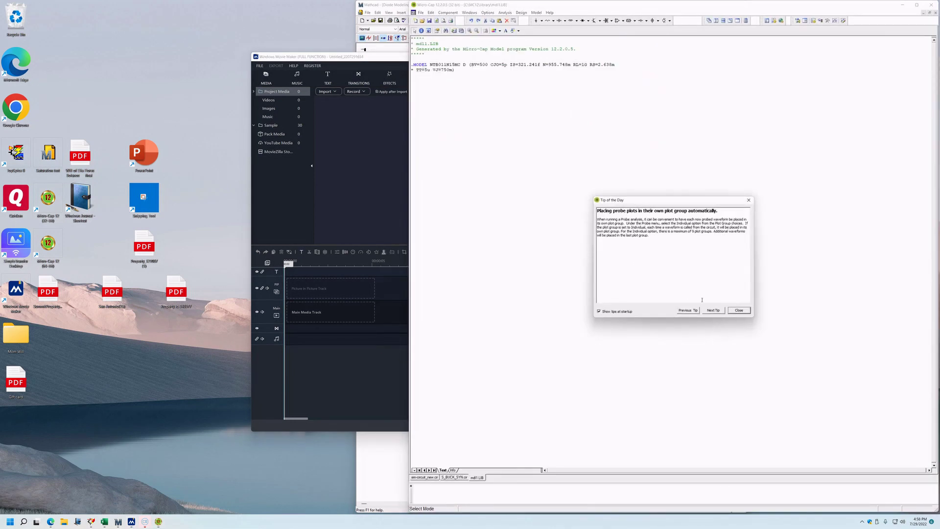
{"action": "left_click", "coordinate": [738, 311]}
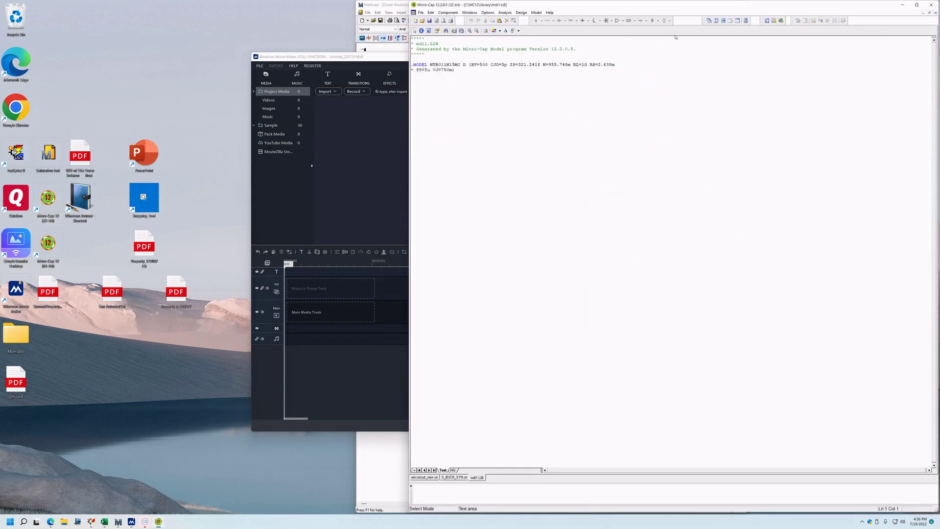
{"action": "left_click", "coordinate": [917, 5]}
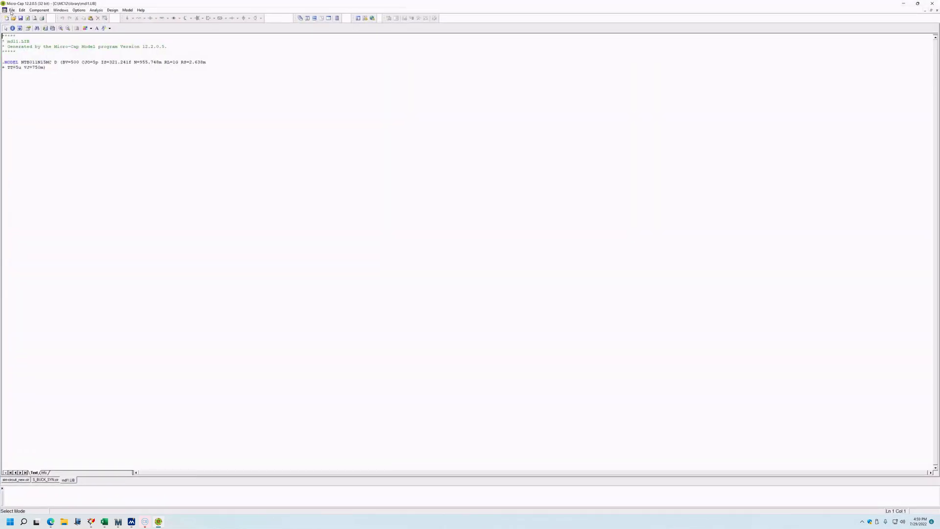
{"action": "left_click", "coordinate": [11, 10]}
Create a new Model File (.mdl) containing a DIODE part
{"action": "left_click", "coordinate": [20, 17]}
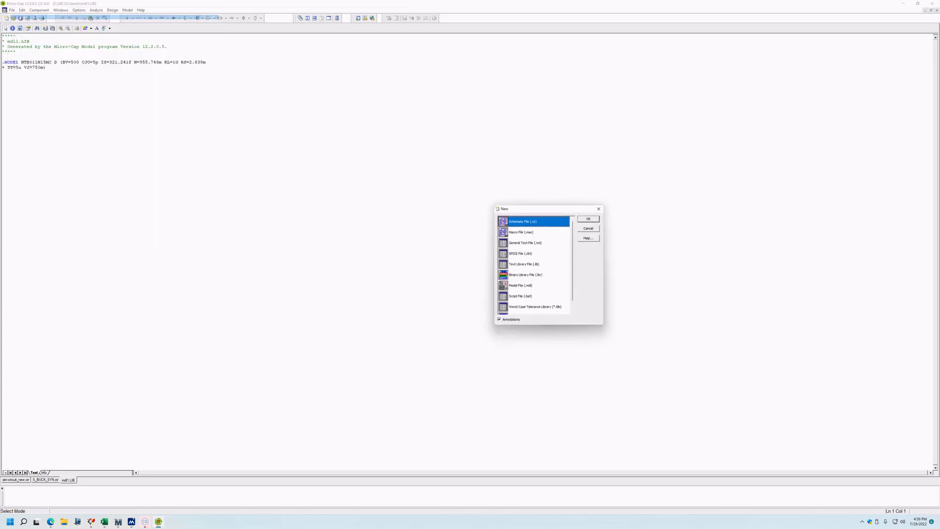
{"action": "left_click", "coordinate": [515, 288]}
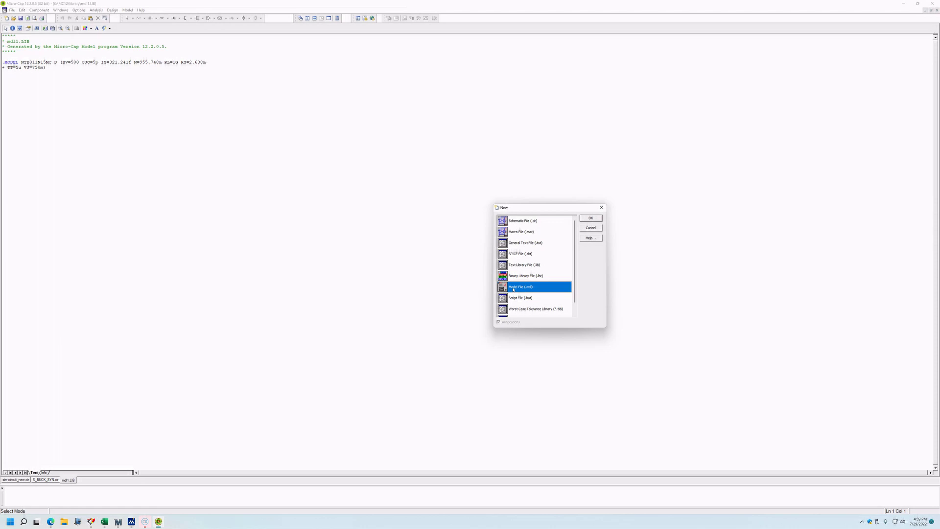
{"action": "left_click", "coordinate": [590, 219]}
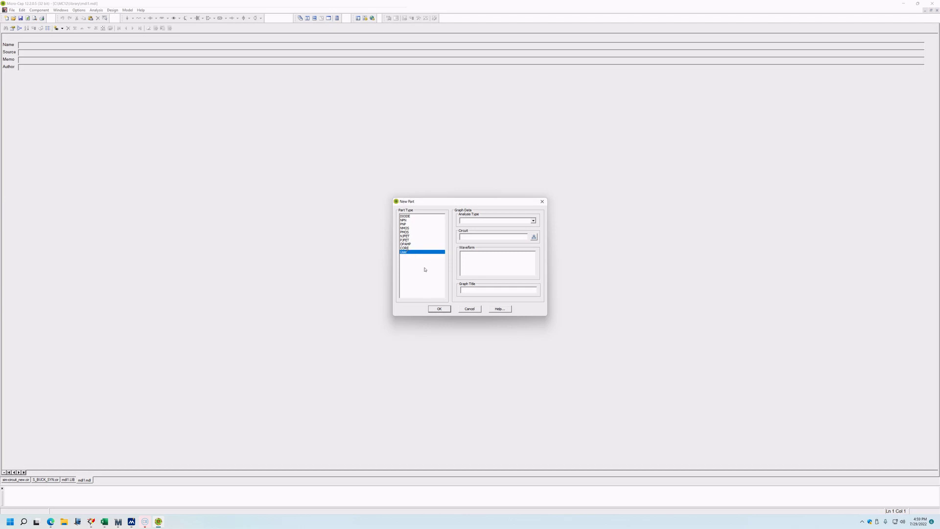
{"action": "left_click", "coordinate": [406, 217]}
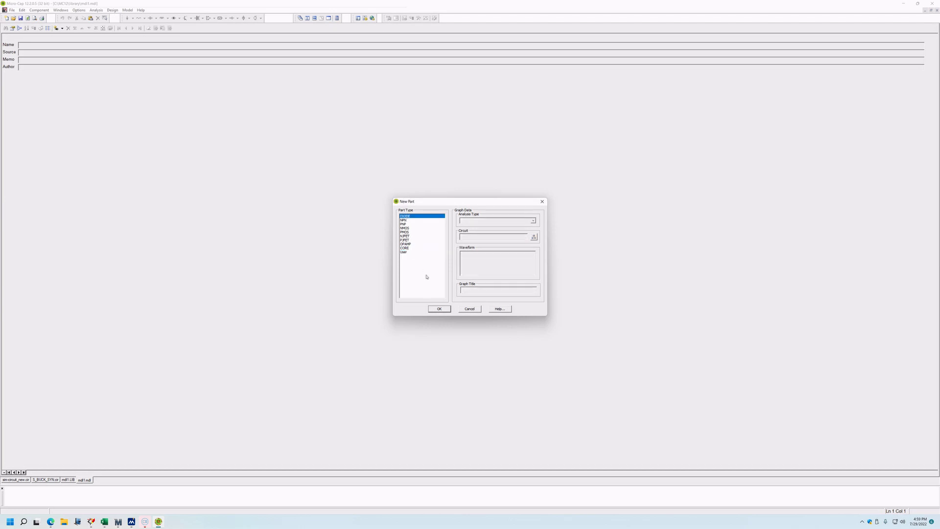
{"action": "left_click", "coordinate": [439, 309]}
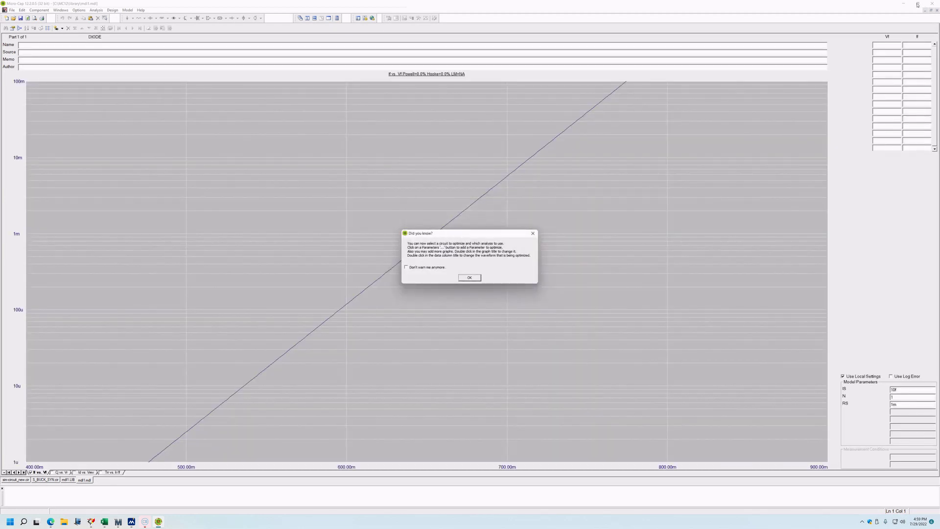
Dismiss both tip messages and restore Micro-Cap down to reveal the Mathcad diode worksheet
{"action": "left_click", "coordinate": [469, 278]}
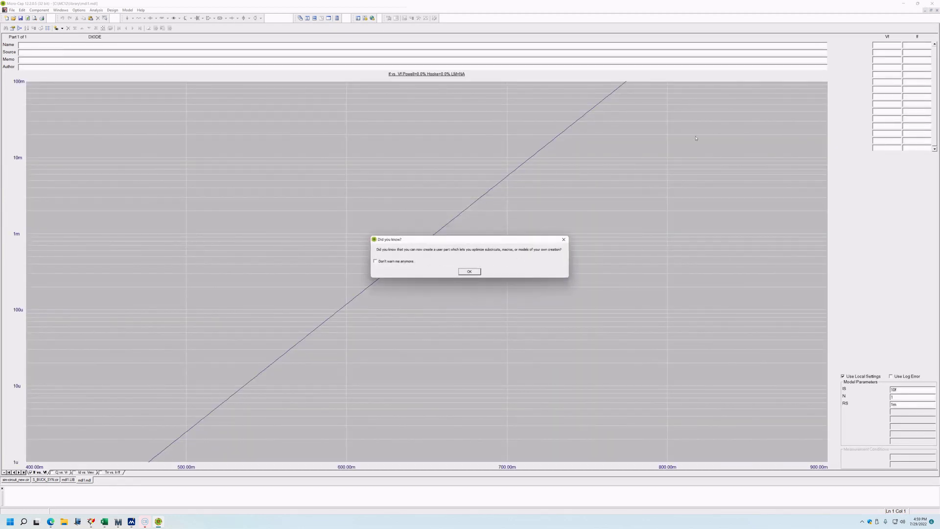
{"action": "left_click", "coordinate": [468, 274]}
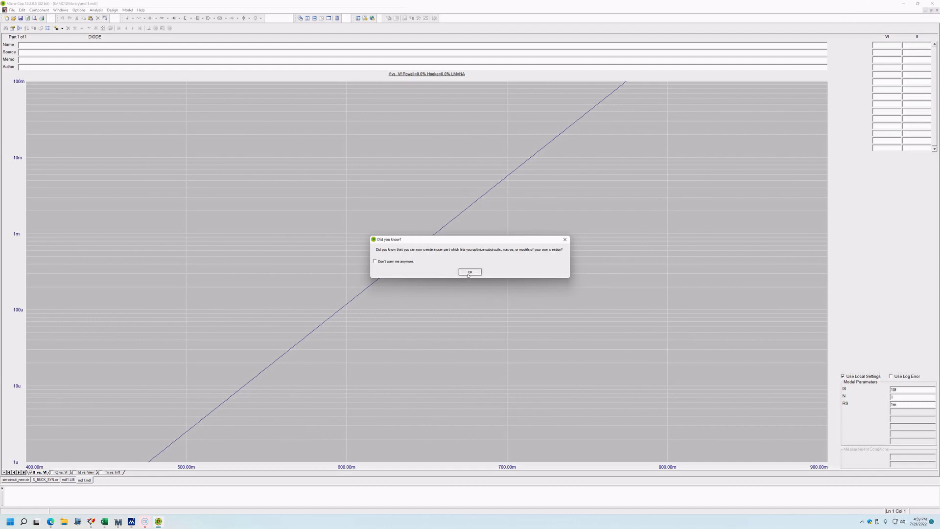
{"action": "left_click", "coordinate": [917, 3]}
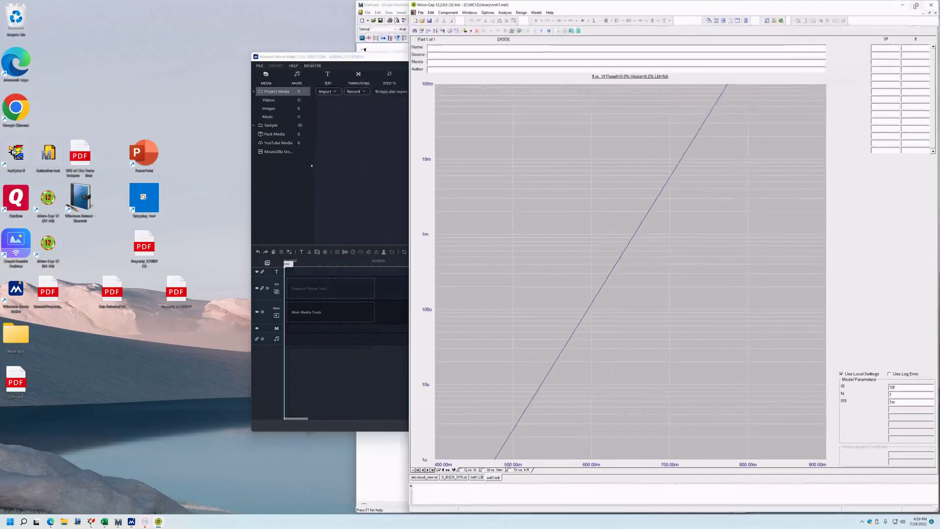
{"action": "left_click", "coordinate": [391, 7]}
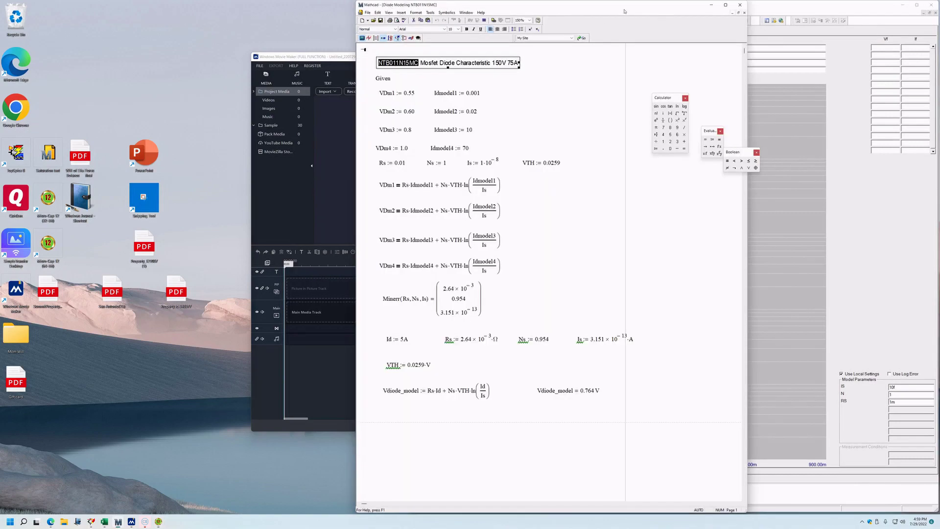
Move the Mathcad worksheet to the left, widen it, and select the NTB011N15MC title text
{"action": "left_click_drag", "start_coordinate": [625, 11], "coordinate": [270, 10]}
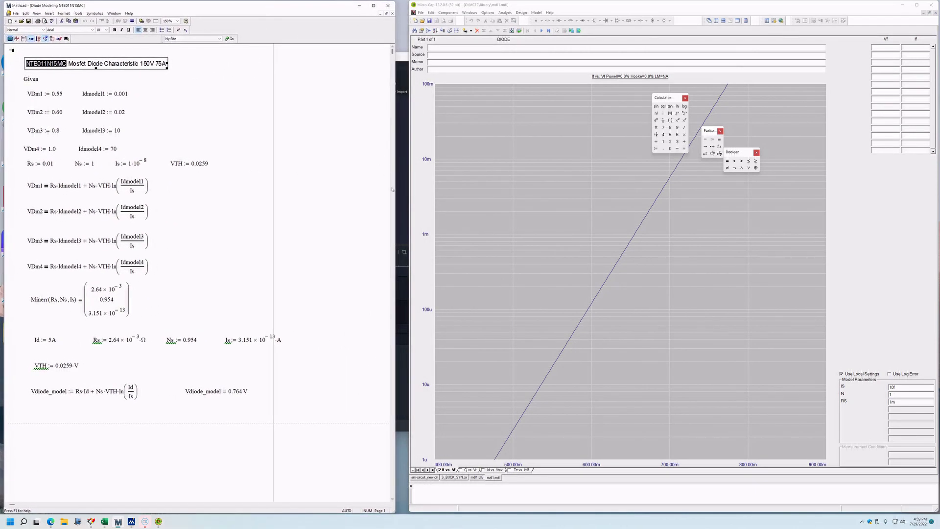
{"action": "left_click_drag", "start_coordinate": [395, 200], "coordinate": [407, 204]}
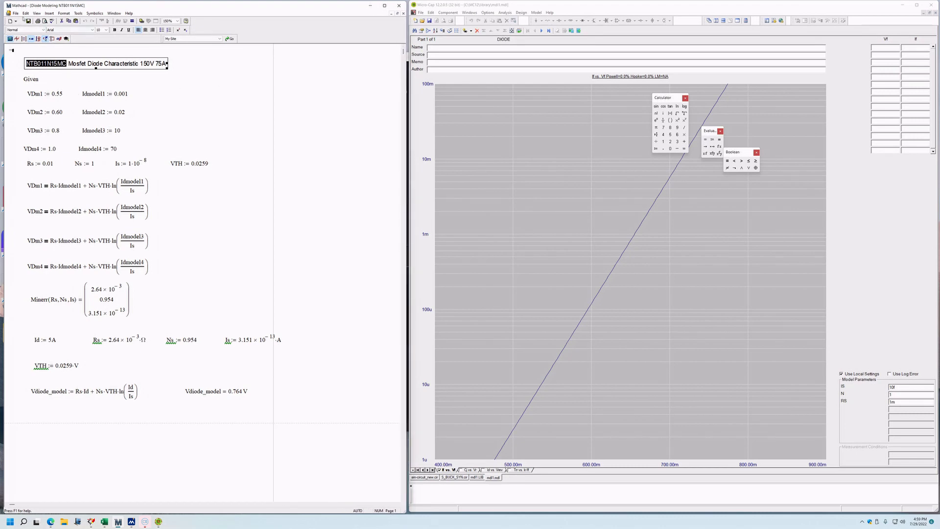
{"action": "left_click", "coordinate": [48, 80]}
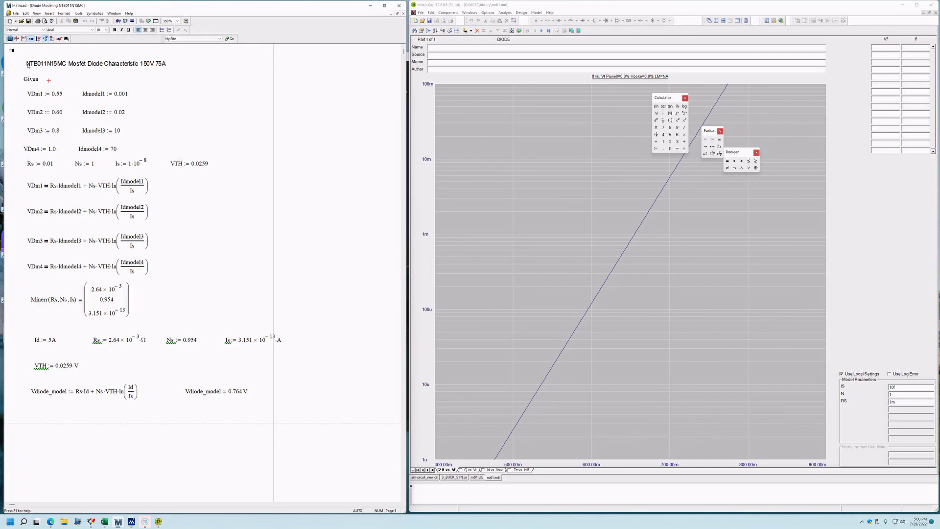
{"action": "left_click_drag", "start_coordinate": [26, 64], "coordinate": [65, 67]}
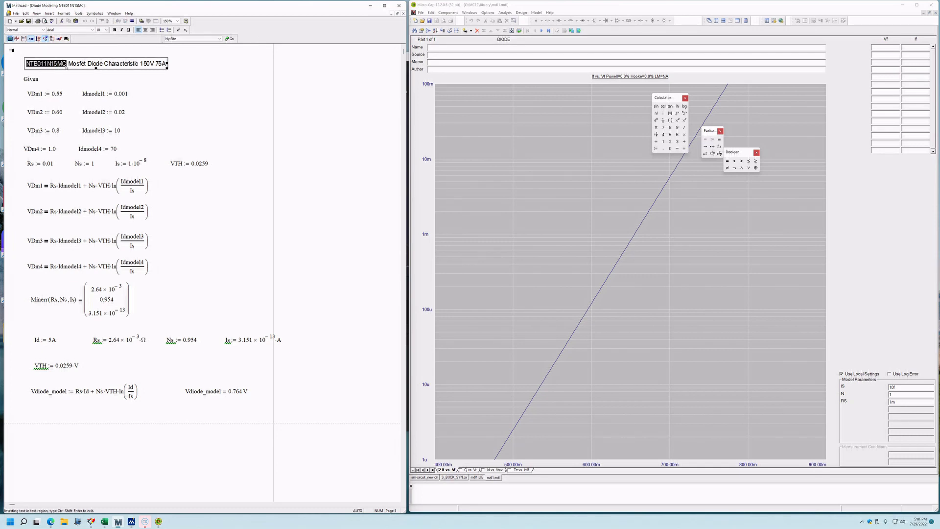
Name the diode part NTB011N15MC by copying it from the Mathcad title
{"action": "key", "text": "ctrl+c"}
{"action": "left_click", "coordinate": [434, 47]}
{"action": "key", "text": "ctrl+v"}
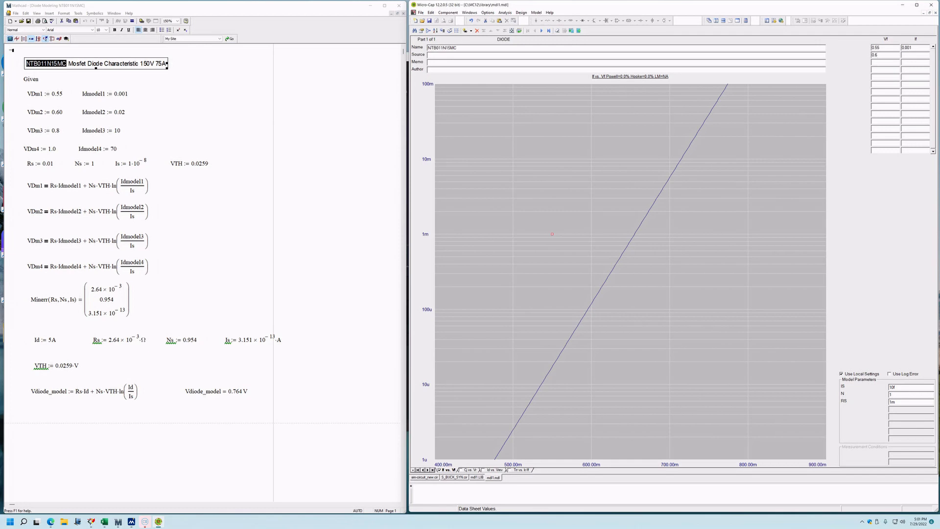
Add the remaining datasheet points Vf/If 0.6/0.02, 0.8/10 and 1/70
{"action": "left_click", "coordinate": [905, 54]}
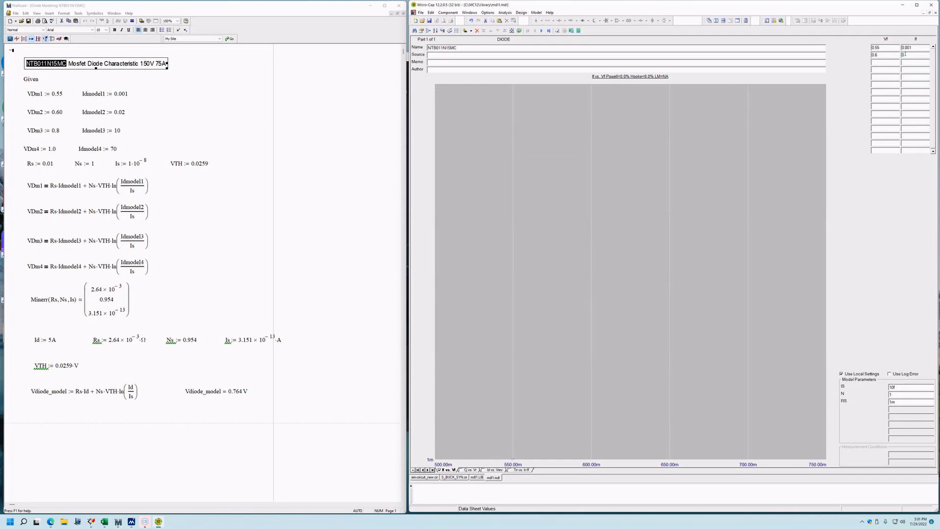
{"action": "key", "text": "Return"}
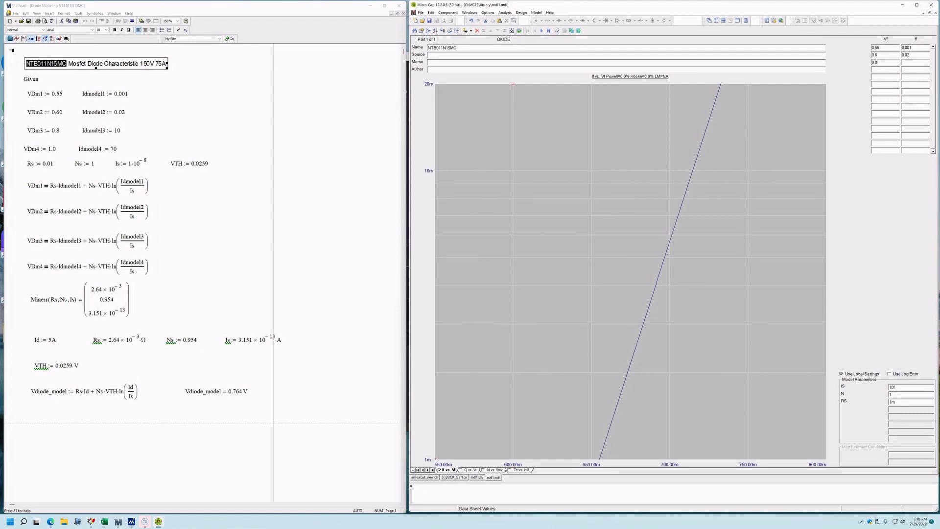
{"action": "key", "text": "Tab"}
{"action": "key", "text": "Return"}
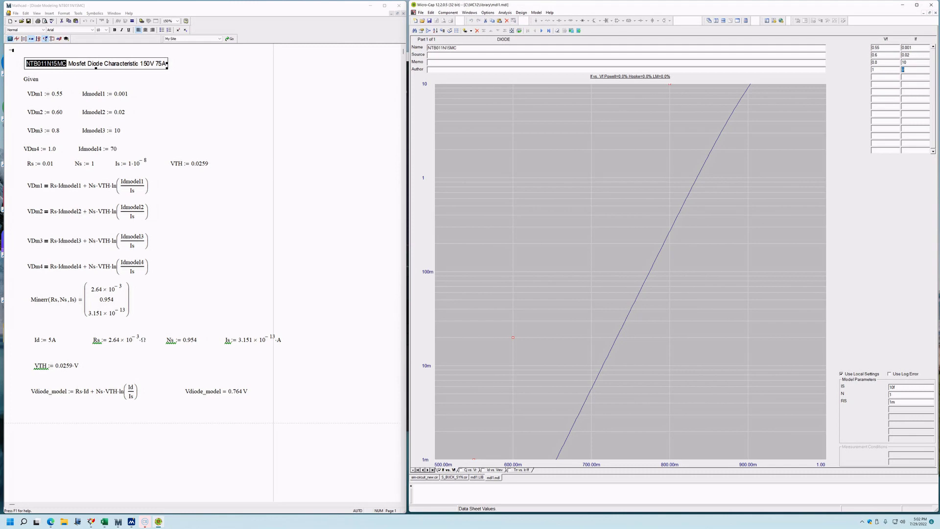
{"action": "type", "text": "0"}
{"action": "key", "text": "Return"}
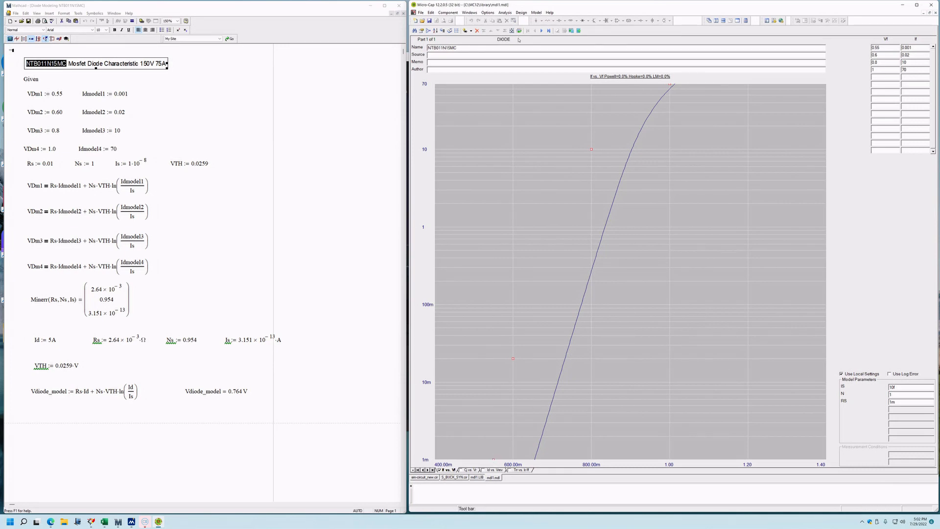
Optimize the diode model to the four points, giving IS 321.241f, N 955.748m, RS 2.638m
{"action": "left_click", "coordinate": [537, 13]}
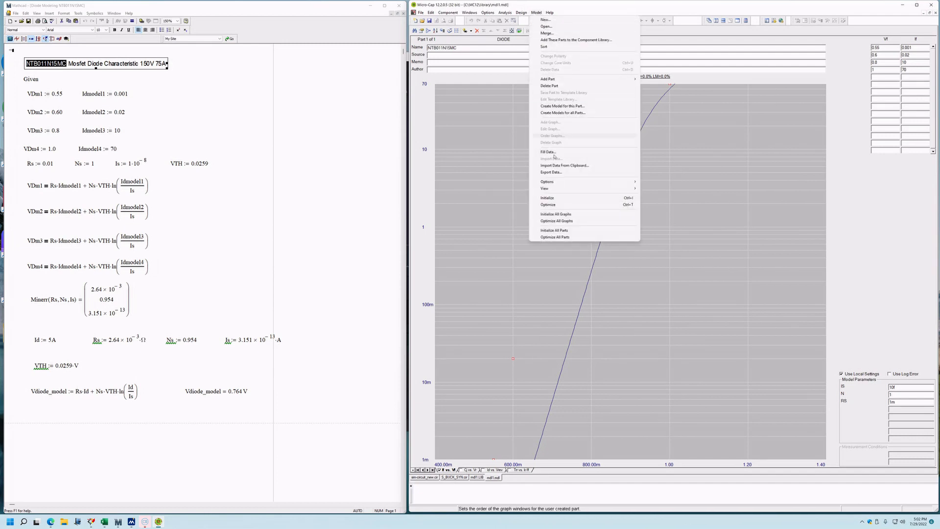
{"action": "mouse_move", "coordinate": [556, 189]}
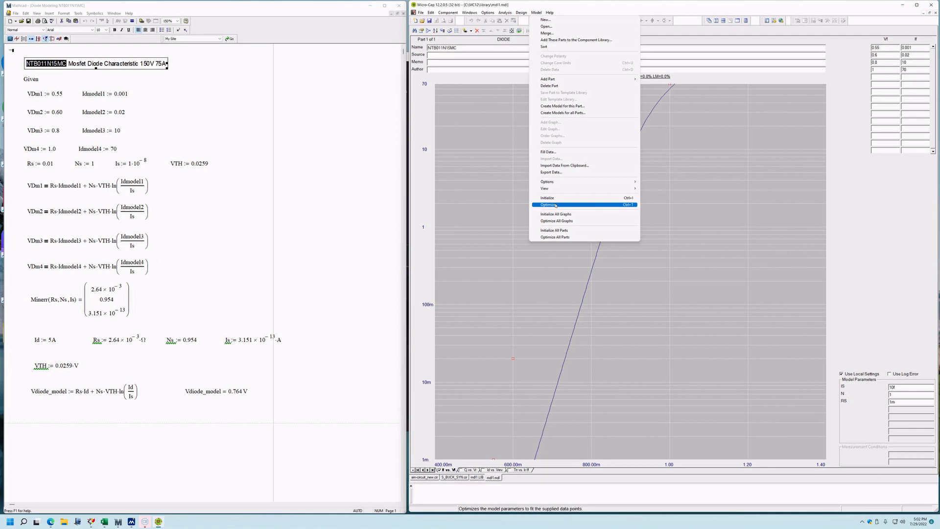
{"action": "left_click", "coordinate": [556, 205]}
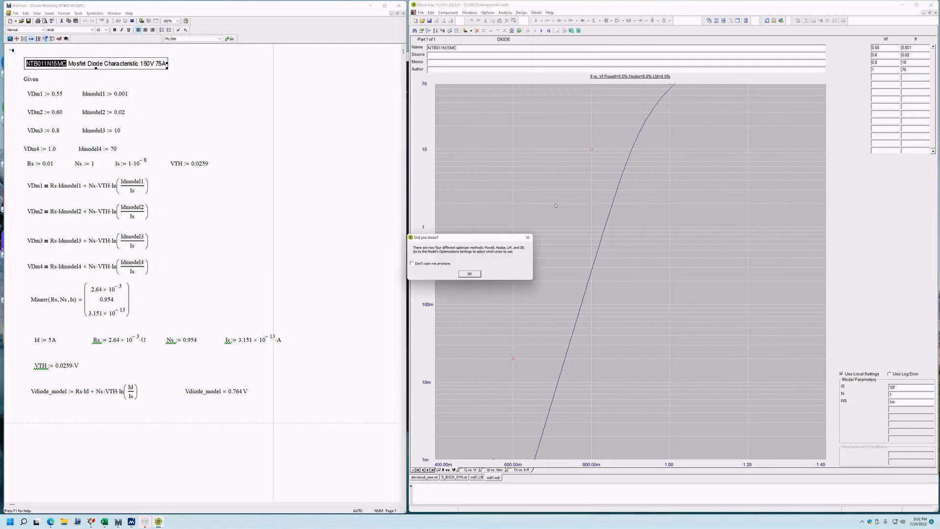
{"action": "left_click", "coordinate": [471, 274]}
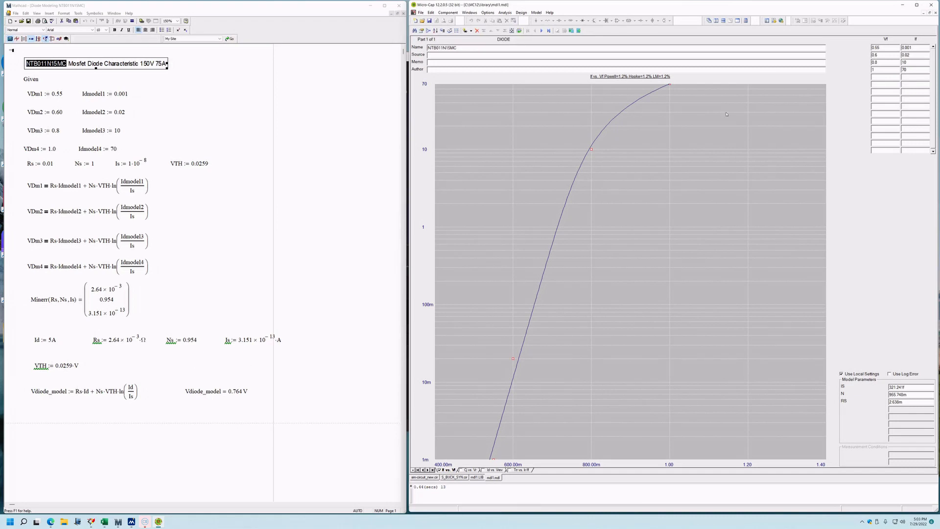
After reviewing the fitted curve, open the Model menu
{"action": "left_click", "coordinate": [534, 13]}
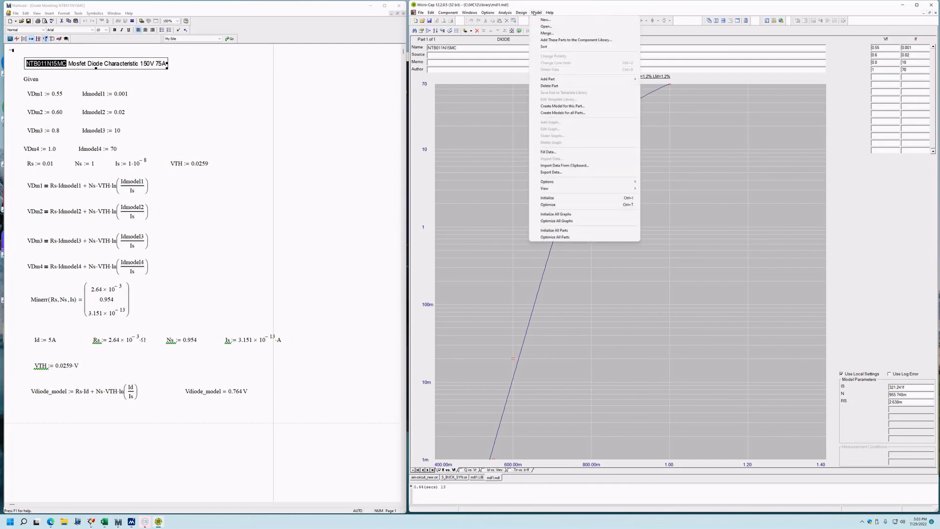
Create the NTB011N15MC model for this part, overwriting mdl1.LIB with its .MODEL line
{"action": "left_click", "coordinate": [559, 107]}
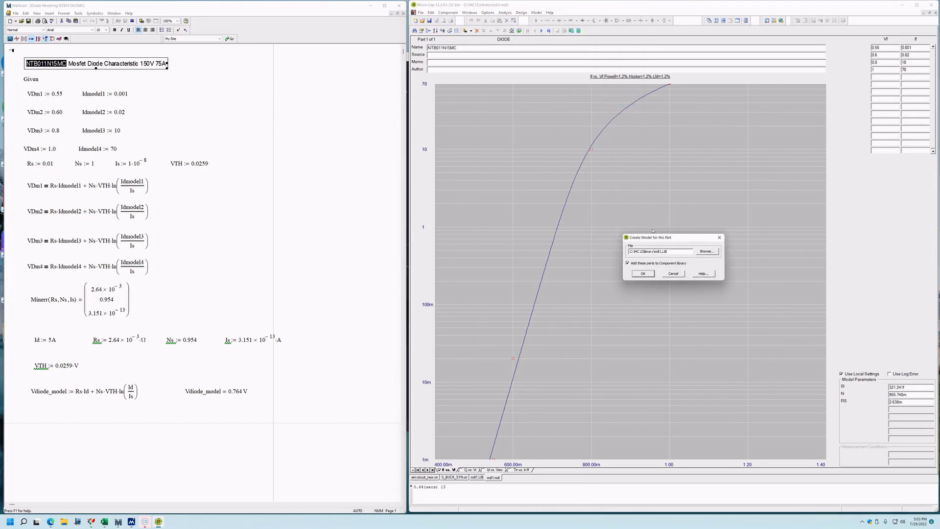
{"action": "left_click", "coordinate": [642, 274]}
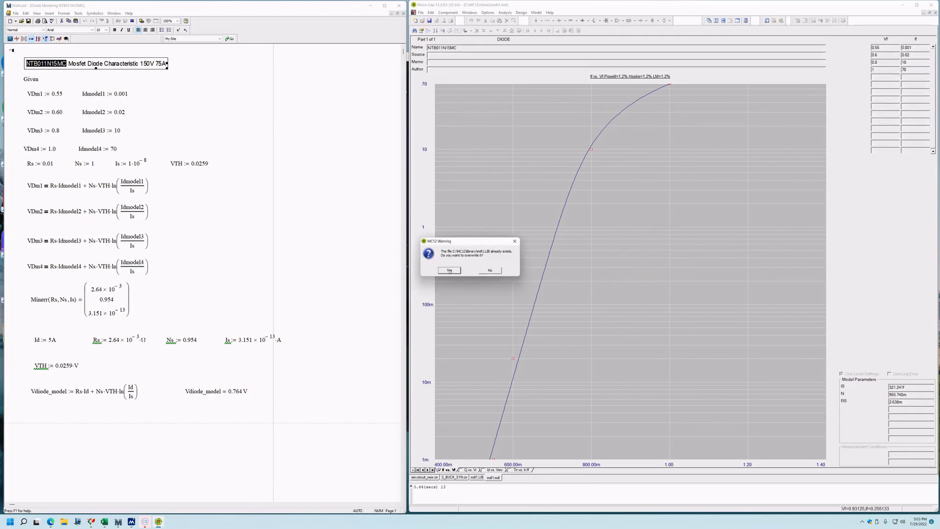
{"action": "left_click", "coordinate": [449, 271]}
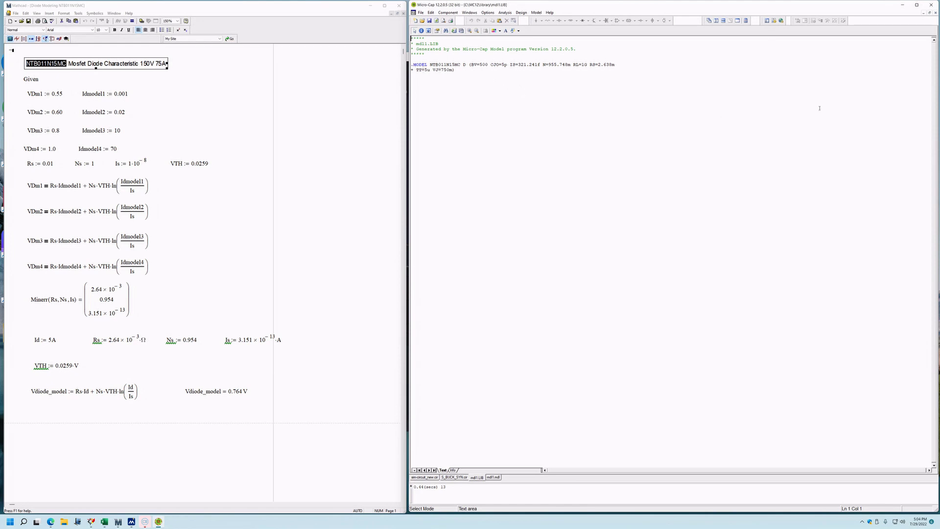
{"action": "left_click_drag", "start_coordinate": [741, 11], "coordinate": [763, 253]}
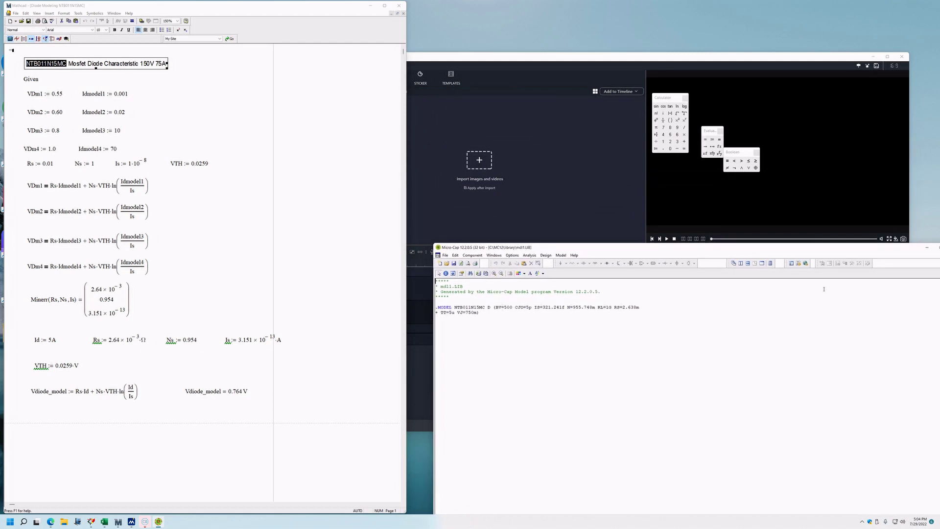
{"action": "scroll", "coordinate": [824, 289], "scroll_direction": "up", "scroll_amount": 2}
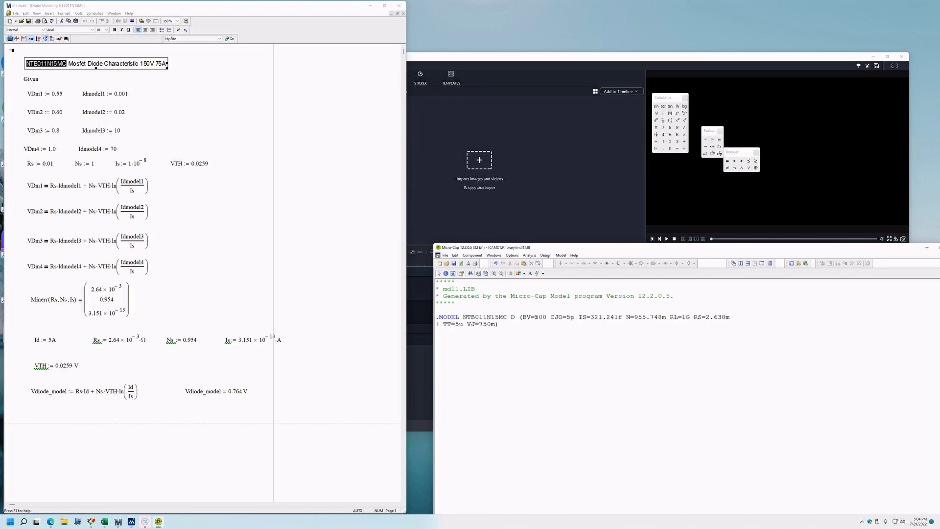
{"action": "left_click_drag", "start_coordinate": [579, 317], "coordinate": [723, 320]}
{"action": "left_click", "coordinate": [613, 366]}
{"action": "left_click_drag", "start_coordinate": [633, 247], "coordinate": [612, 17]}
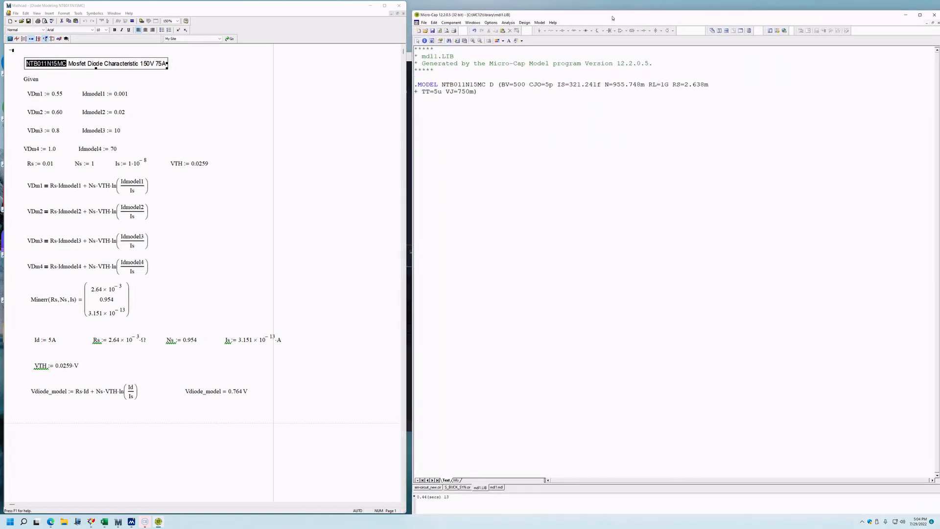